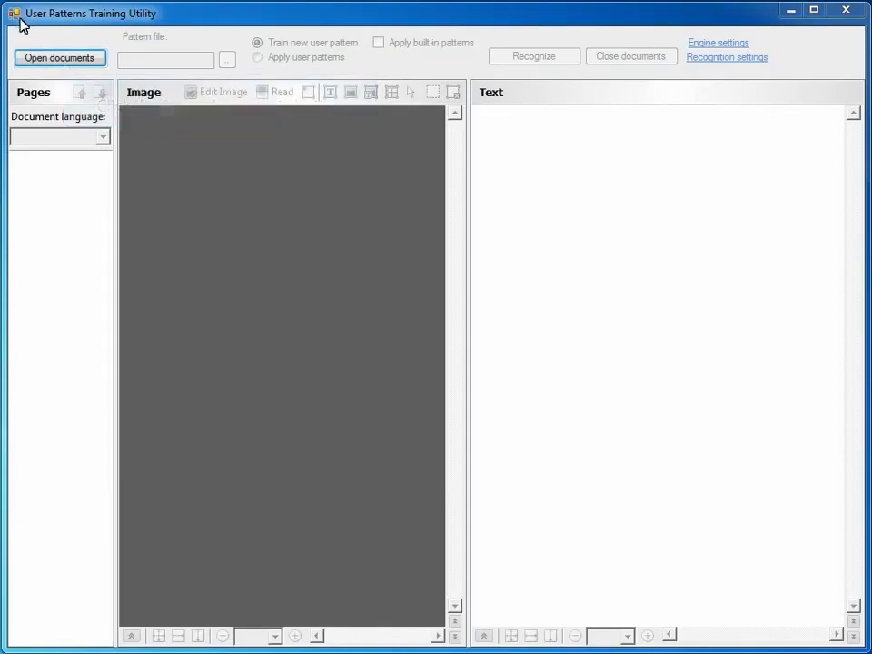
Step: Open the image Demo1.bmp from the Desktop folder as the document for pattern training
{"action": "left_click", "coordinate": [62, 59]}
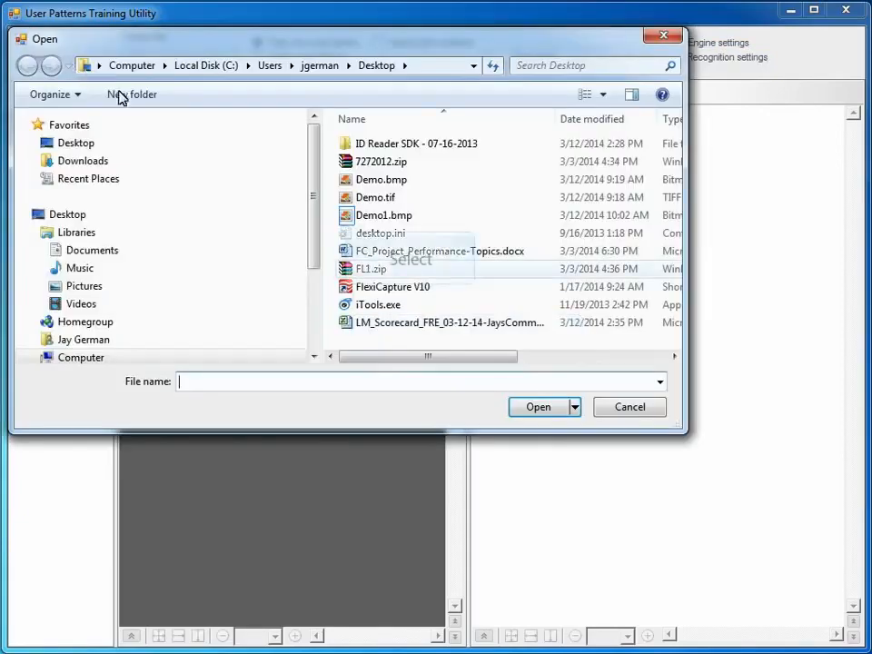
{"action": "left_click", "coordinate": [384, 216]}
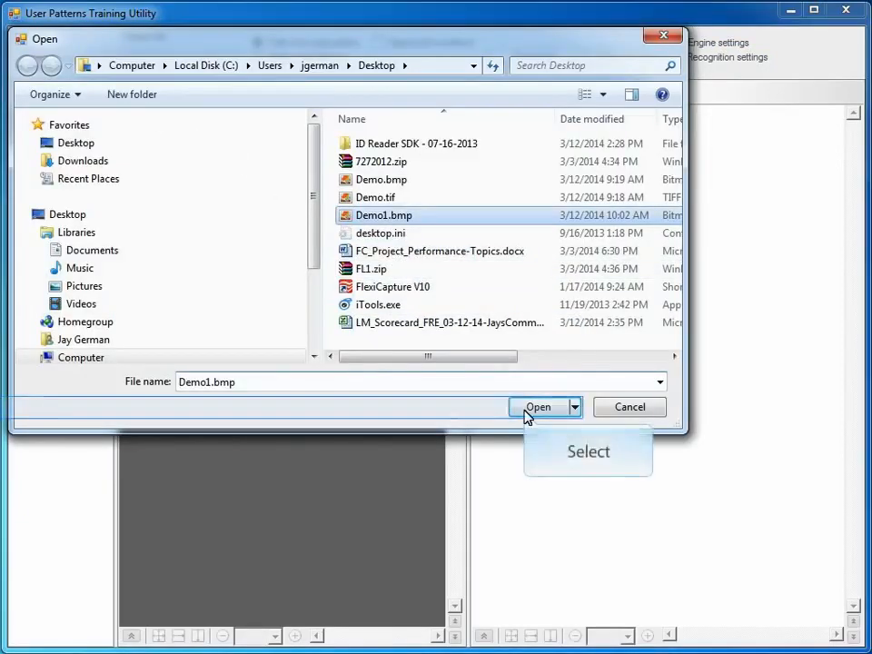
{"action": "left_click", "coordinate": [537, 406]}
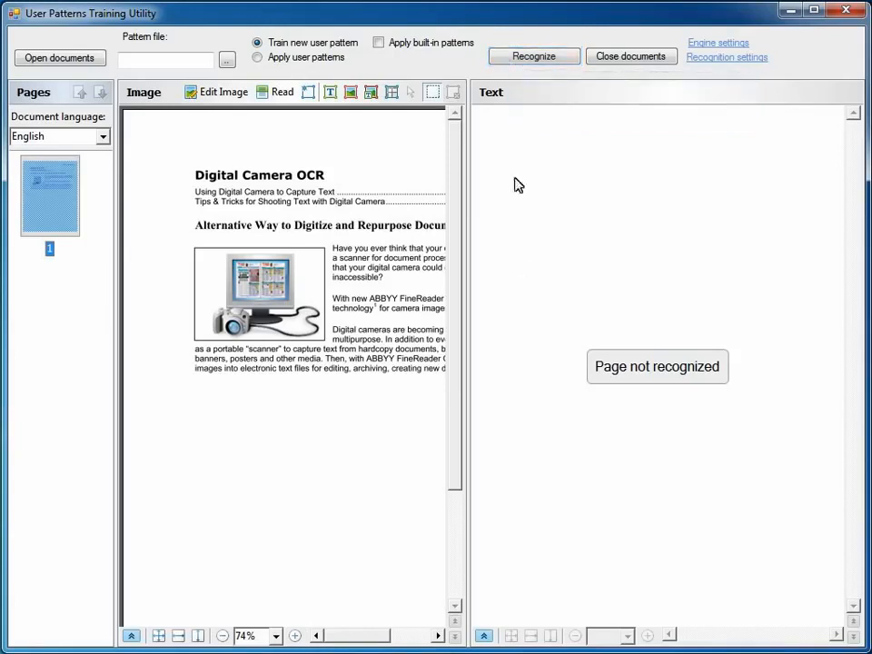
Step: Start recognition in new user pattern training mode and save the pattern file as test.ptn on the Desktop
{"action": "left_click", "coordinate": [510, 59]}
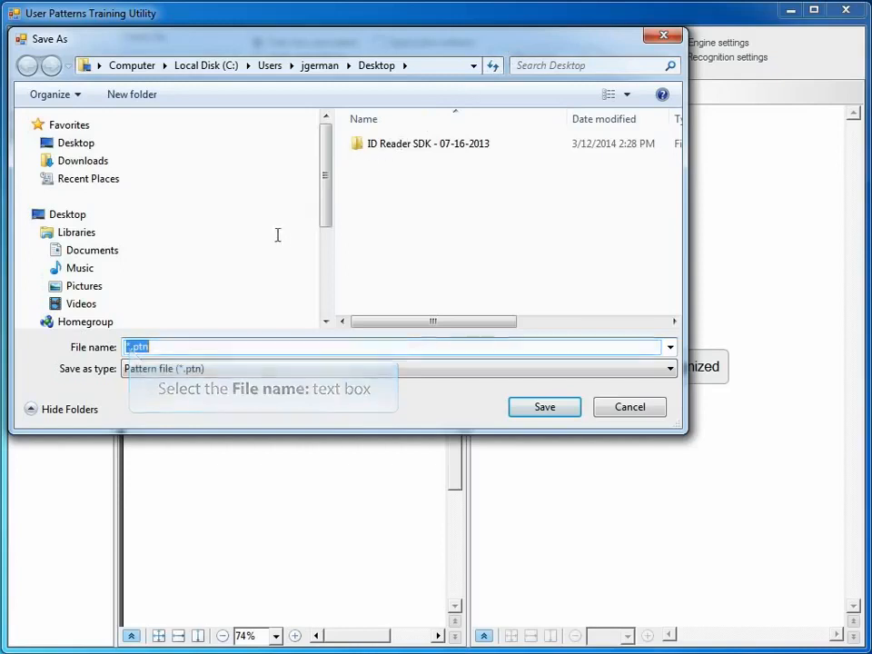
{"action": "left_click", "coordinate": [130, 347]}
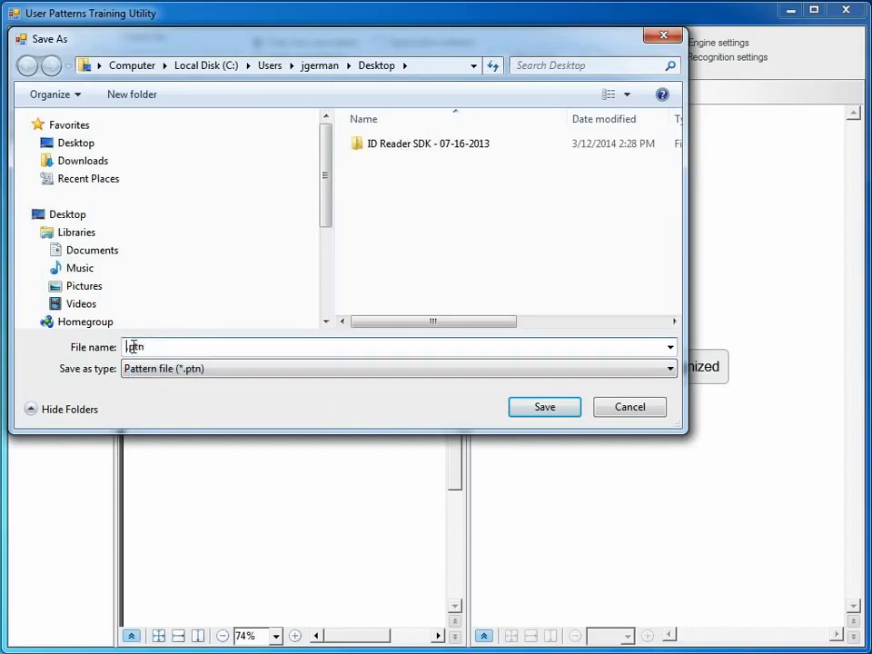
{"action": "key", "text": "BackSpace"}
{"action": "type", "text": "test"}
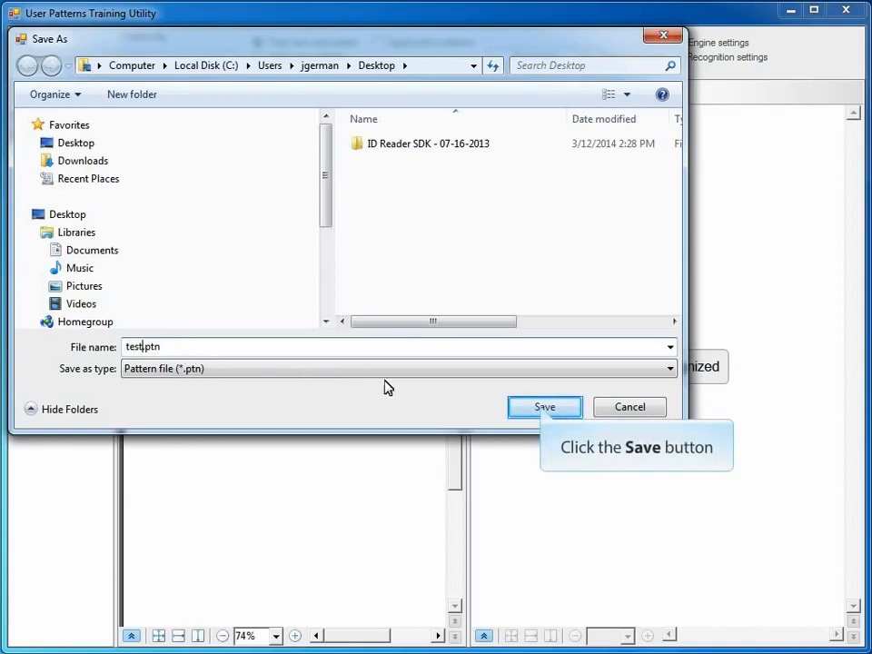
{"action": "left_click", "coordinate": [544, 408]}
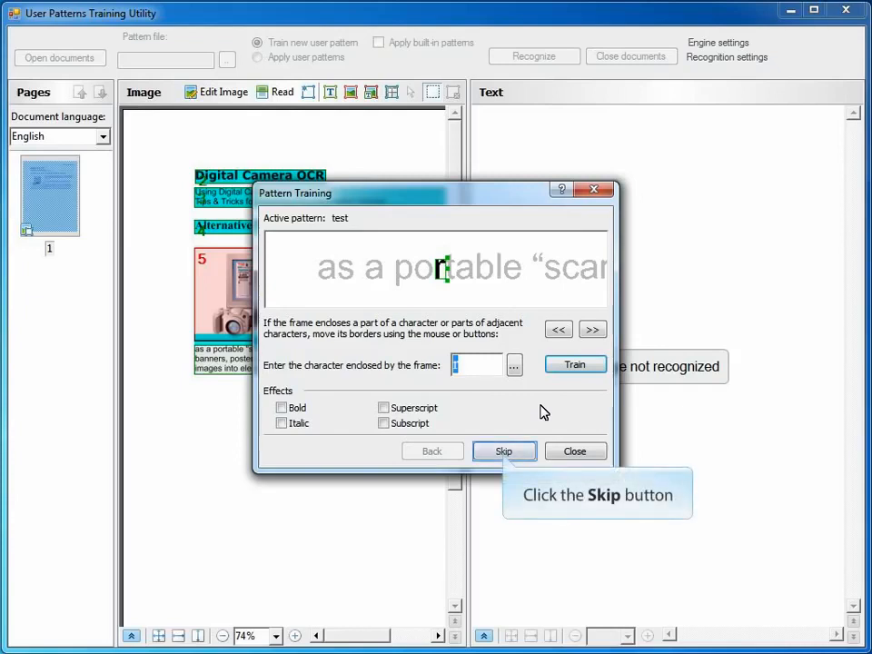
Step: Skip training the letters offered in the word "portable" up to the opening quotation mark before "scanner"
{"action": "left_click", "coordinate": [504, 451]}
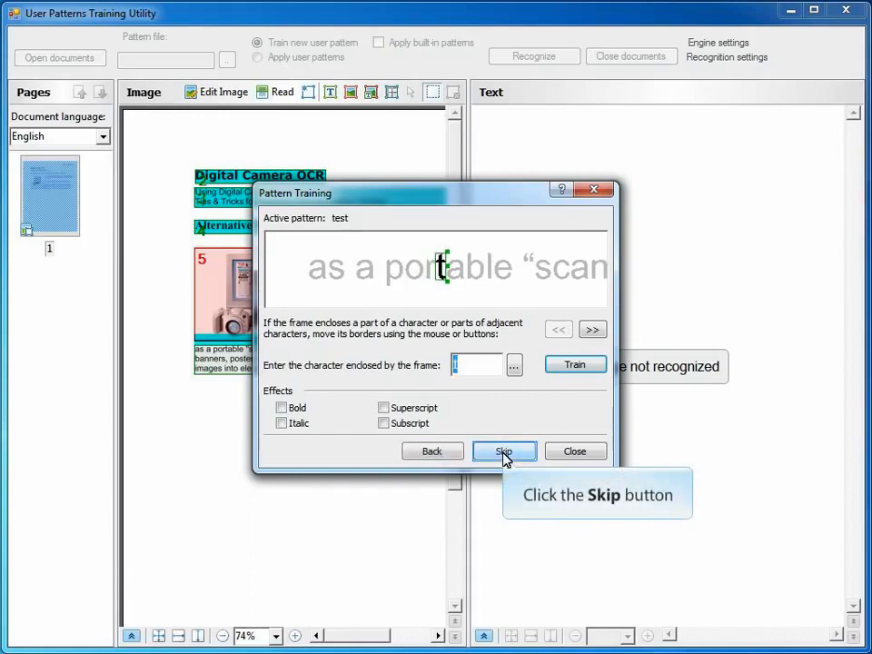
{"action": "left_click", "coordinate": [503, 451]}
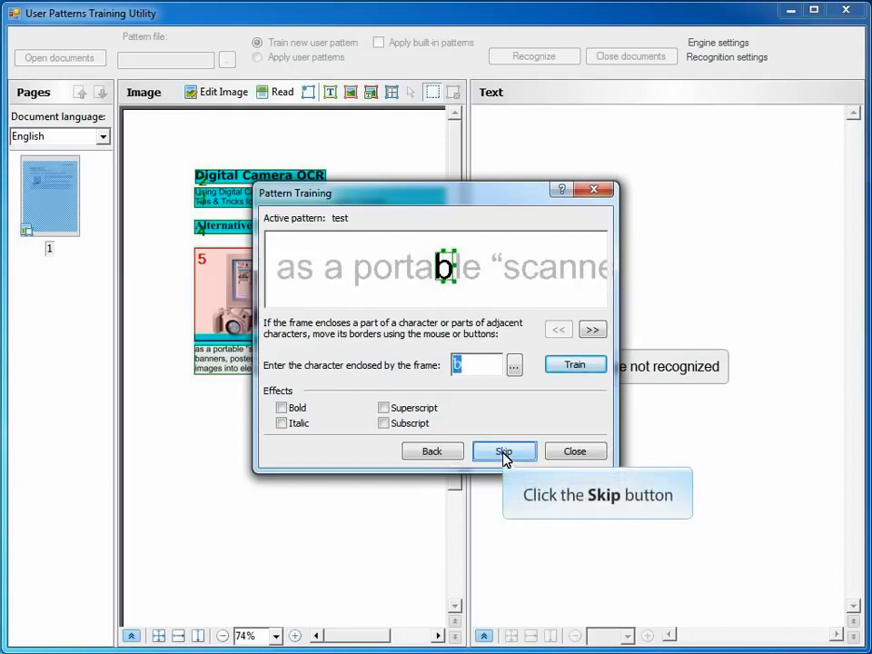
{"action": "left_click", "coordinate": [504, 451]}
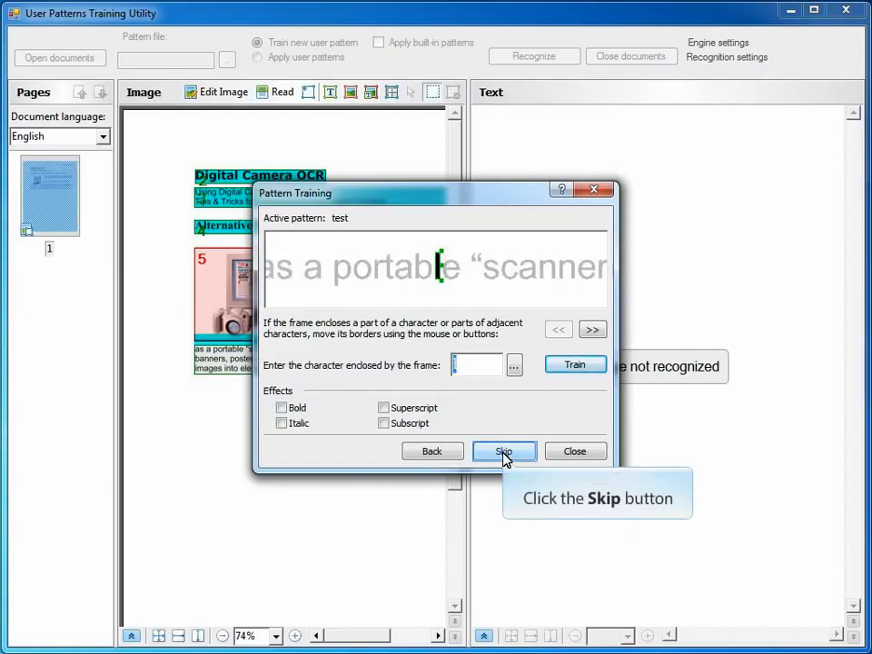
{"action": "left_click", "coordinate": [504, 451]}
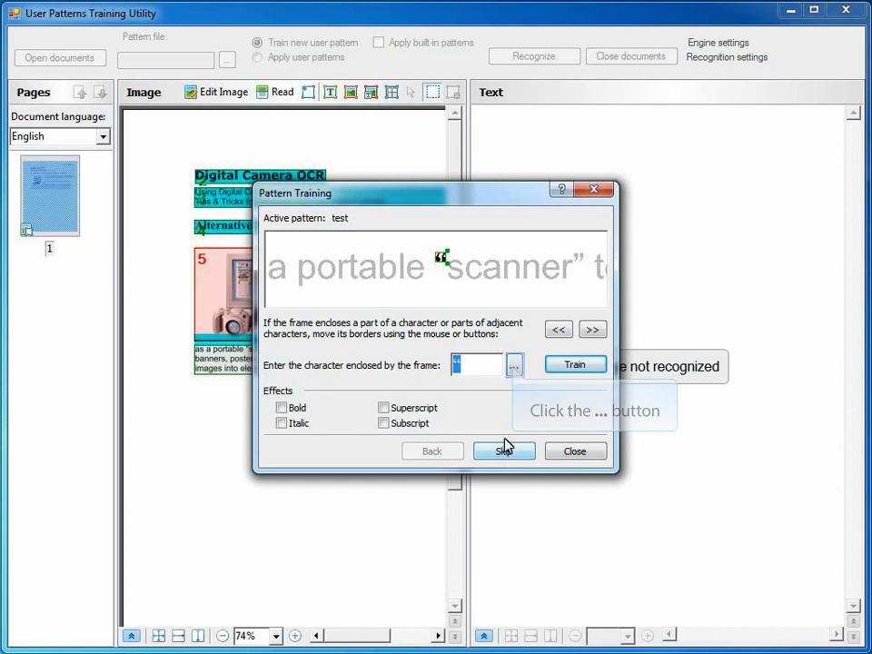
Step: Train the opening quotation mark before "scanner" as the © character from the Latin-1 Supplement set
{"action": "left_click", "coordinate": [514, 369]}
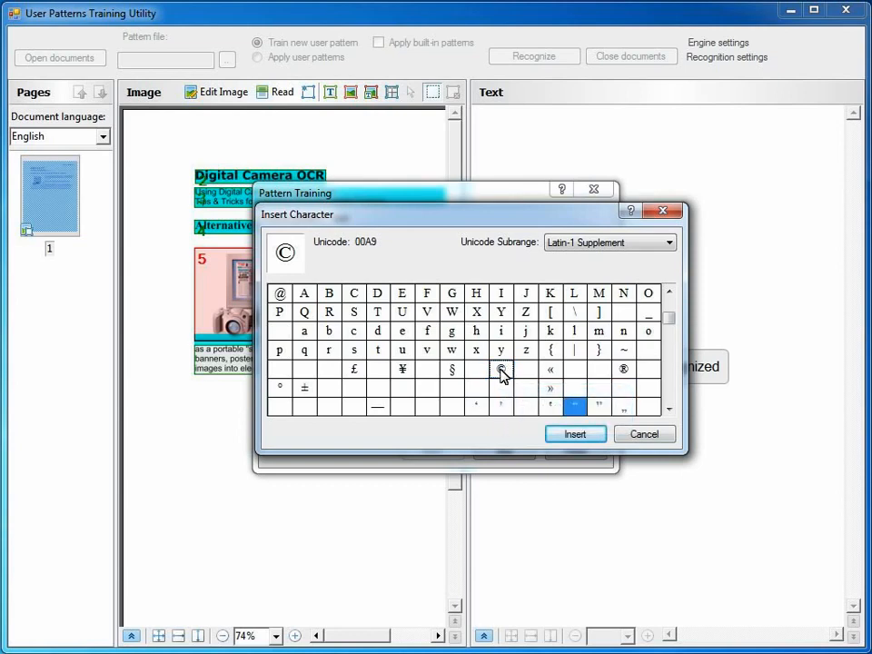
{"action": "left_click", "coordinate": [501, 370]}
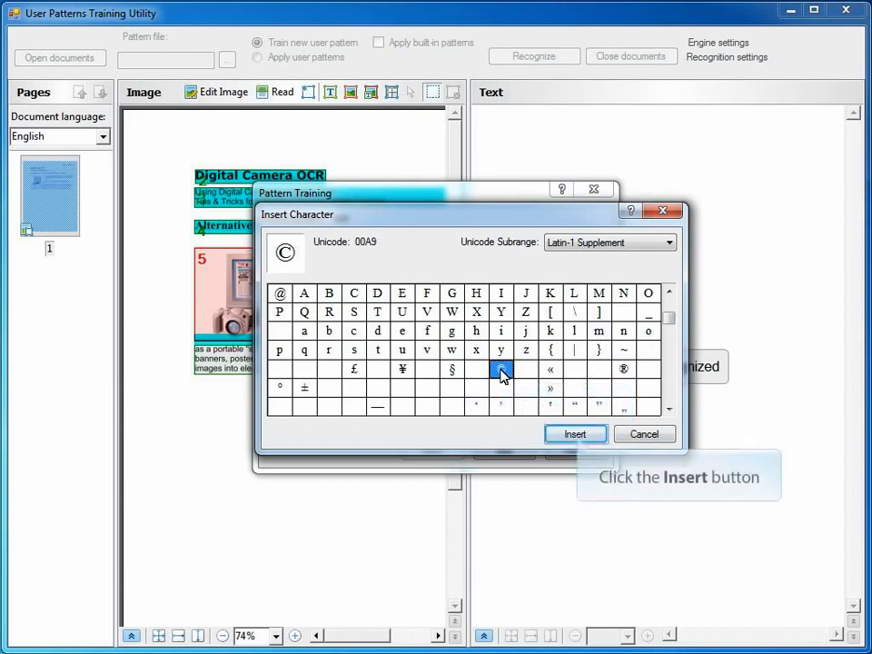
{"action": "left_click", "coordinate": [576, 436]}
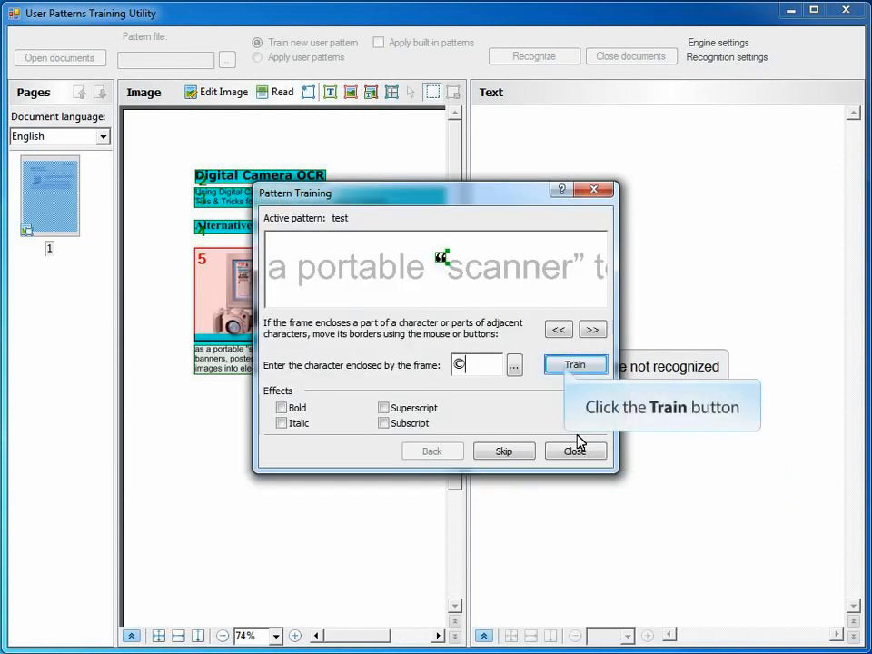
{"action": "left_click", "coordinate": [567, 367]}
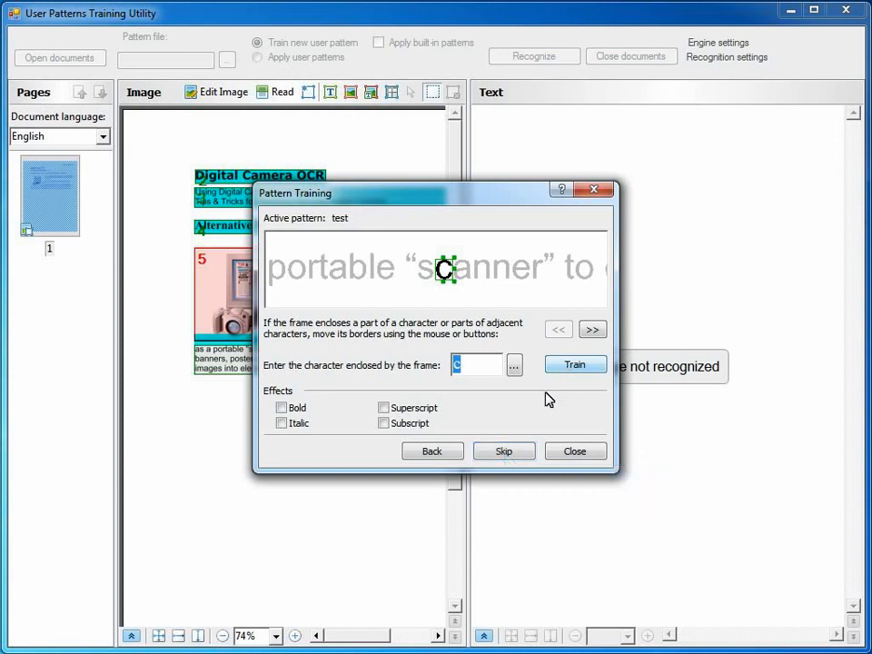
Step: Skip the letters offered in "scanner" and train the closing quotation mark after it as the ® character
{"action": "left_click", "coordinate": [504, 452]}
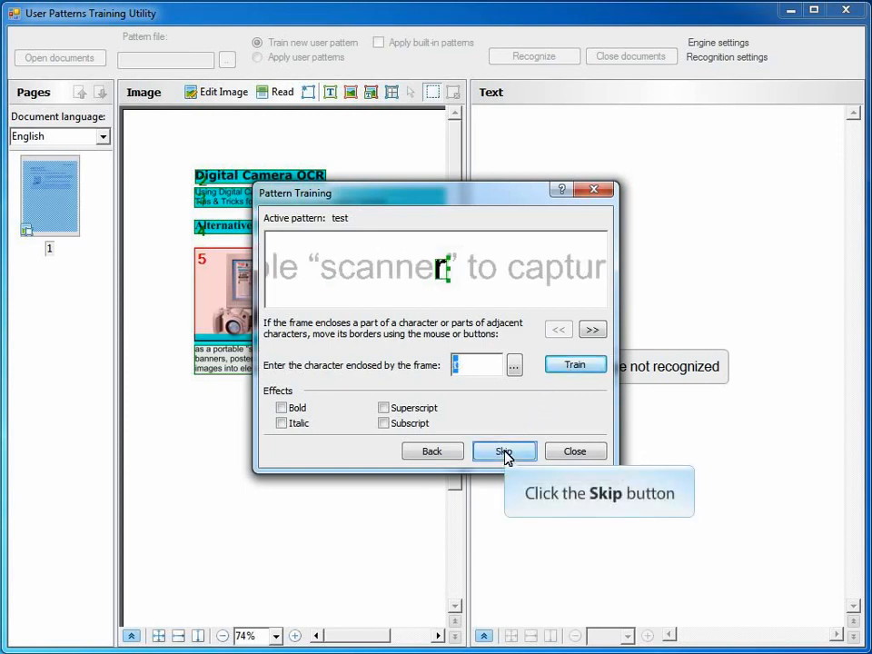
{"action": "left_click", "coordinate": [504, 451]}
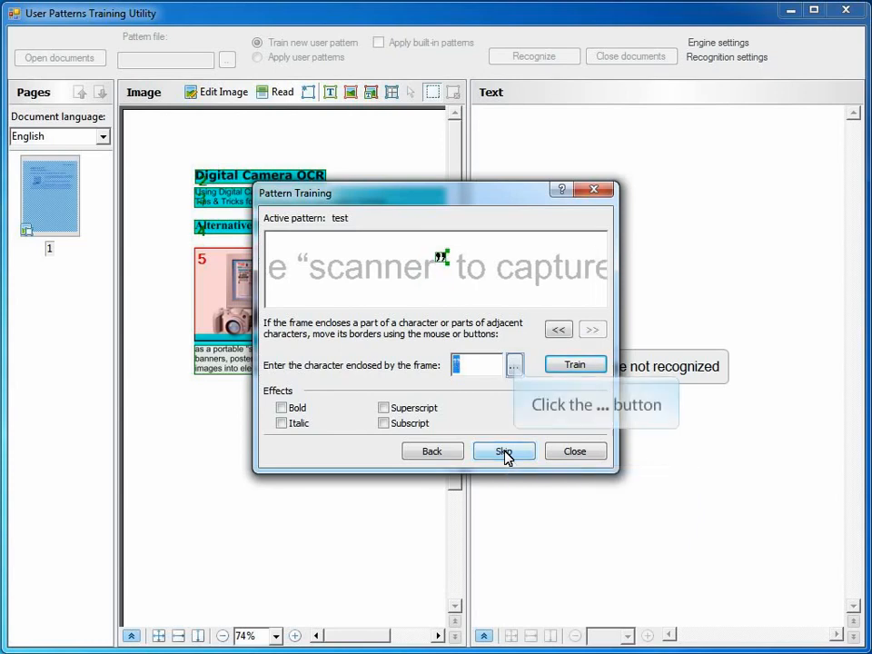
{"action": "left_click", "coordinate": [515, 365]}
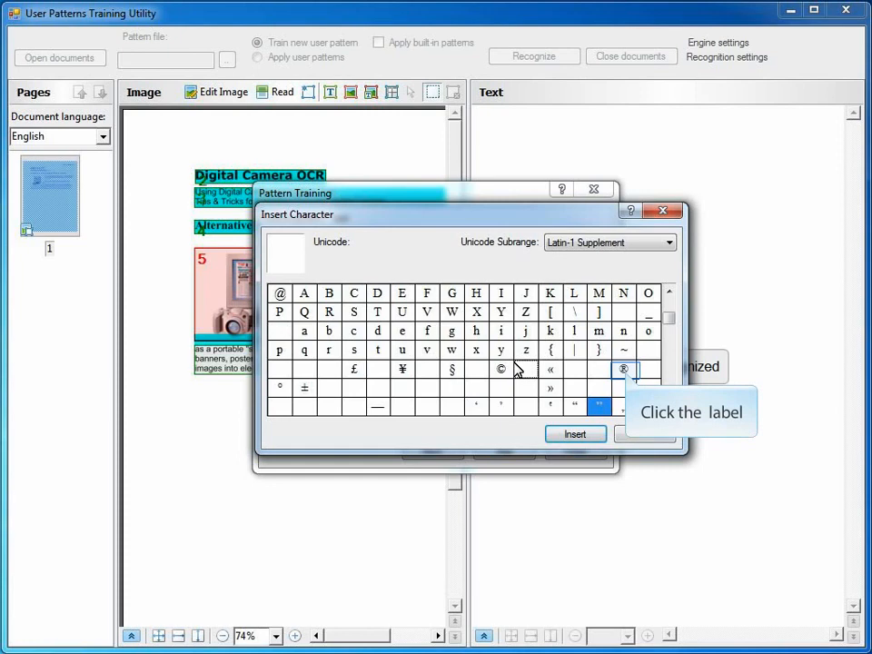
{"action": "left_click", "coordinate": [625, 371]}
{"action": "left_click", "coordinate": [576, 434]}
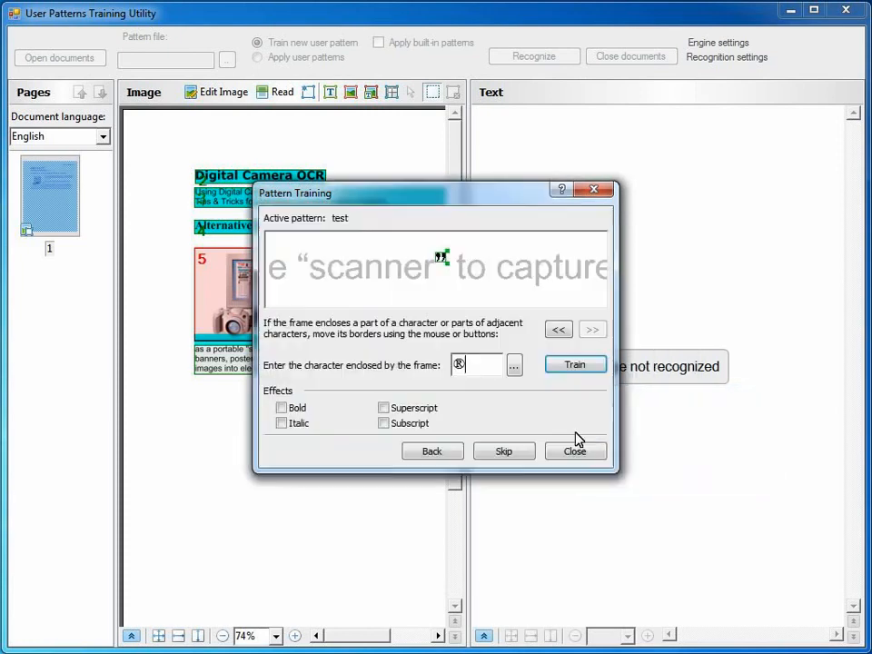
{"action": "left_click", "coordinate": [574, 368]}
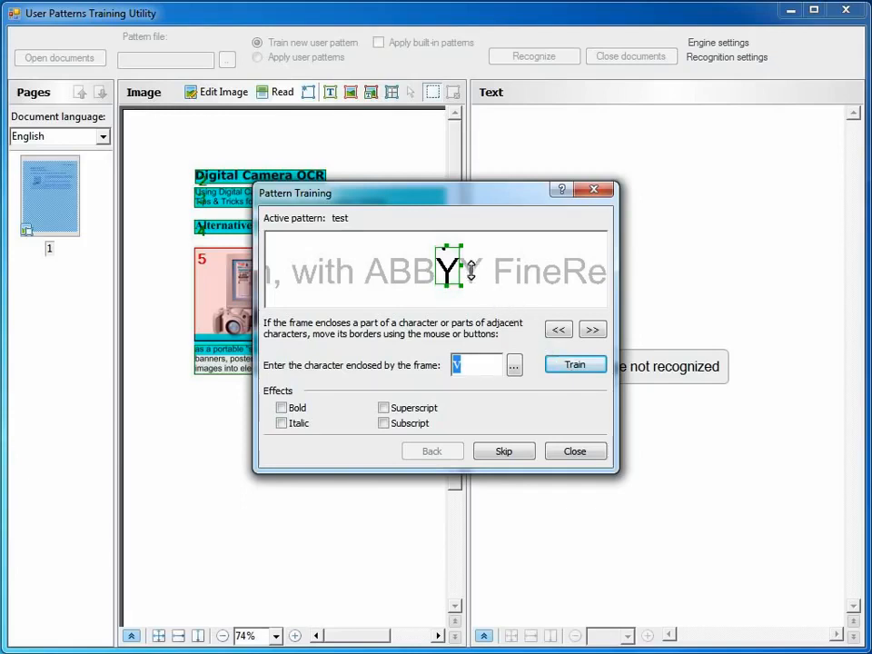
Step: Shrink the frame around the first Y of "ABBYY" to exclude the speck above it, train it as Y, and skip the letters offered in "convert"
{"action": "left_click_drag", "start_coordinate": [446, 245], "coordinate": [447, 257]}
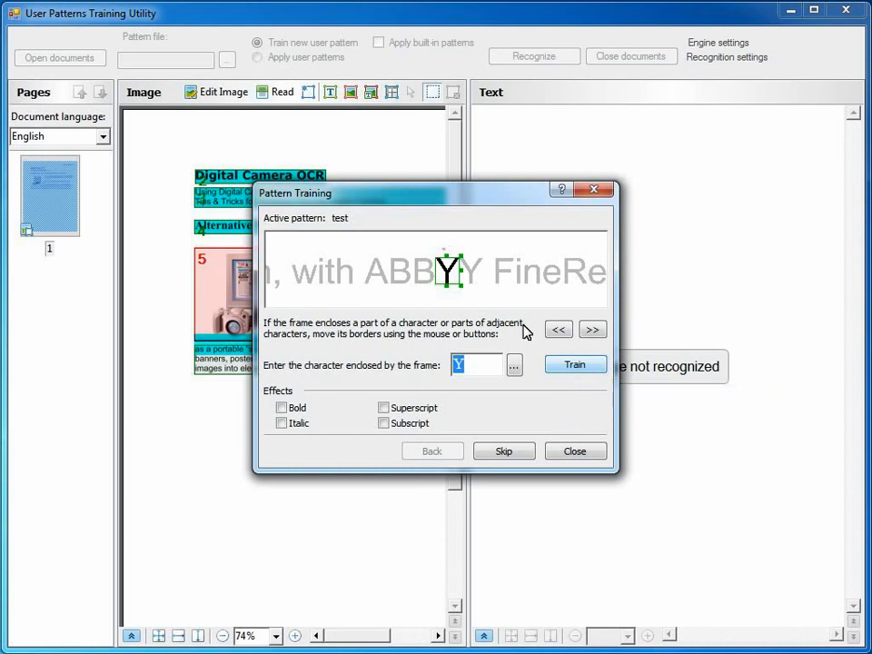
{"action": "left_click", "coordinate": [570, 368]}
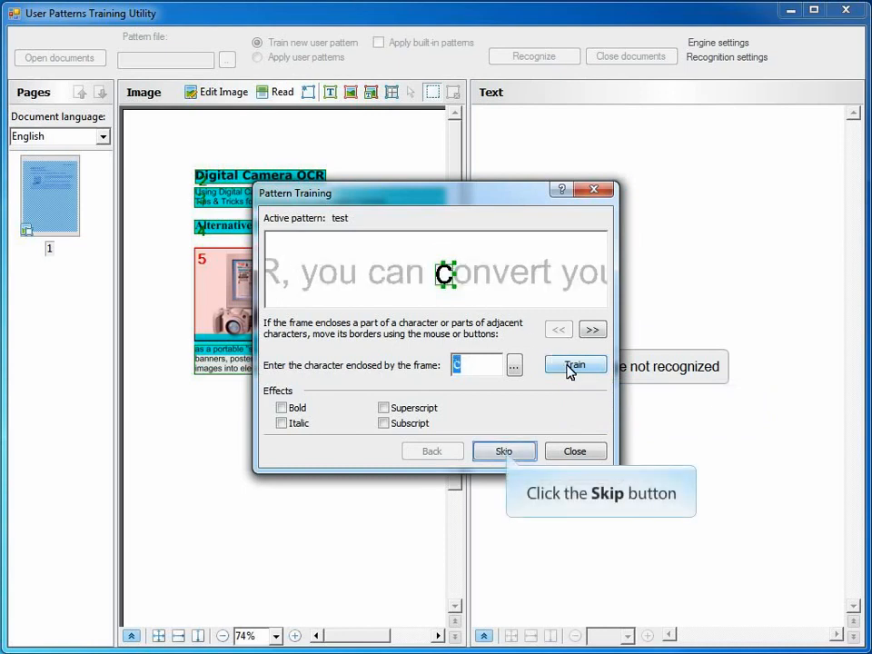
{"action": "left_click", "coordinate": [505, 451]}
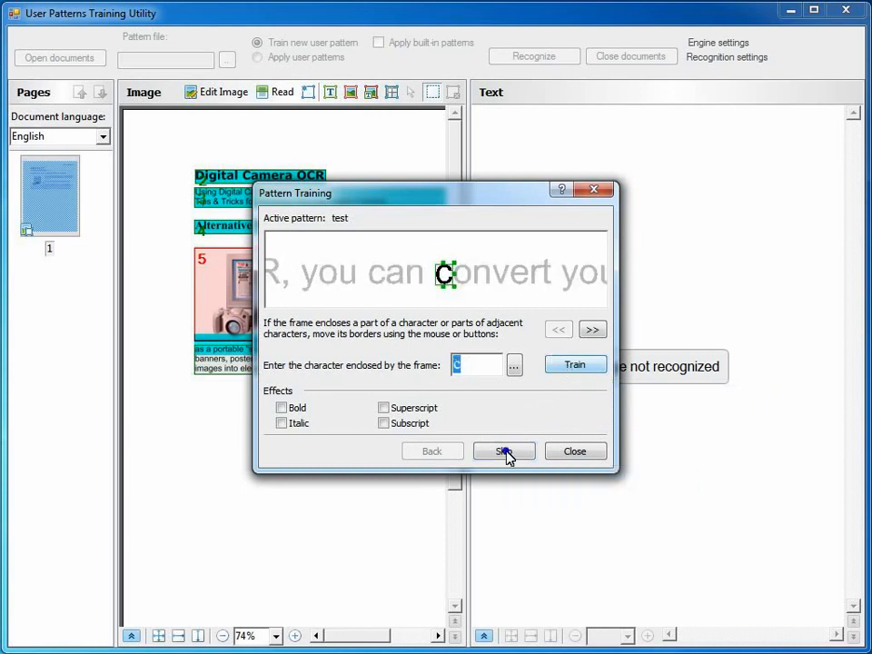
{"action": "left_click", "coordinate": [504, 452]}
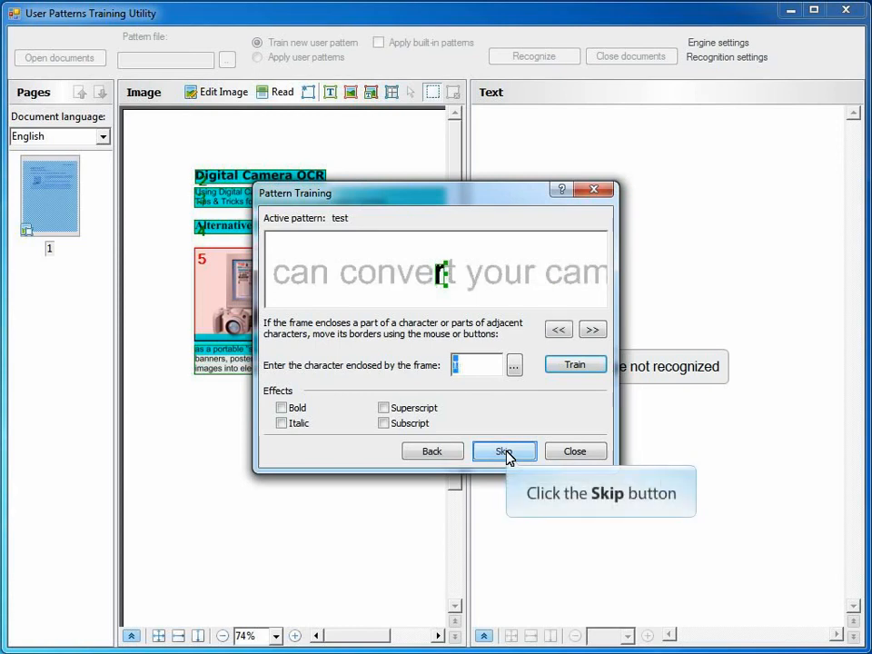
{"action": "left_click", "coordinate": [504, 452]}
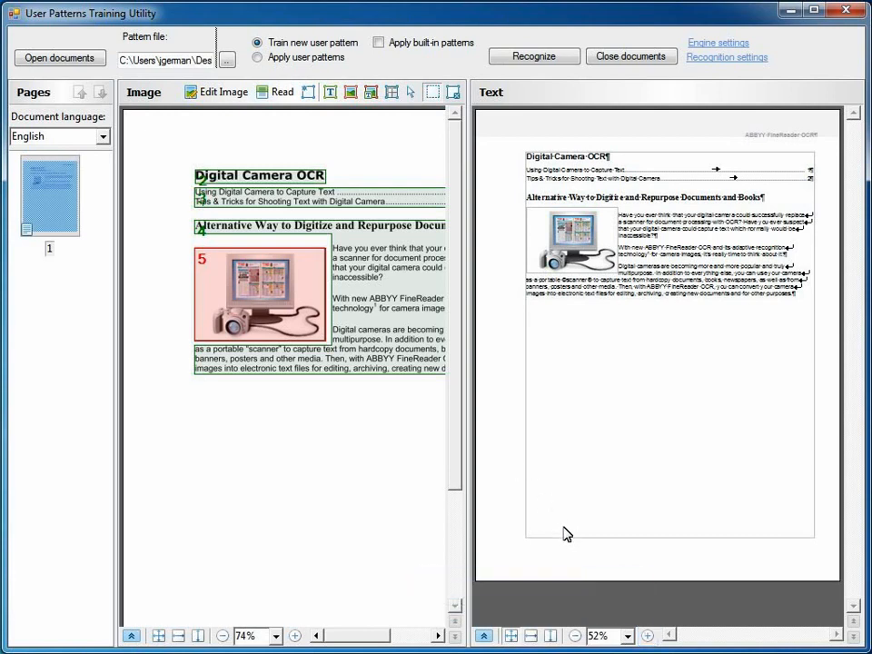
Step: View the recognized text at 100% and highlight the phrase around "scanner" to check how its quotation marks were recognized
{"action": "left_click", "coordinate": [648, 636]}
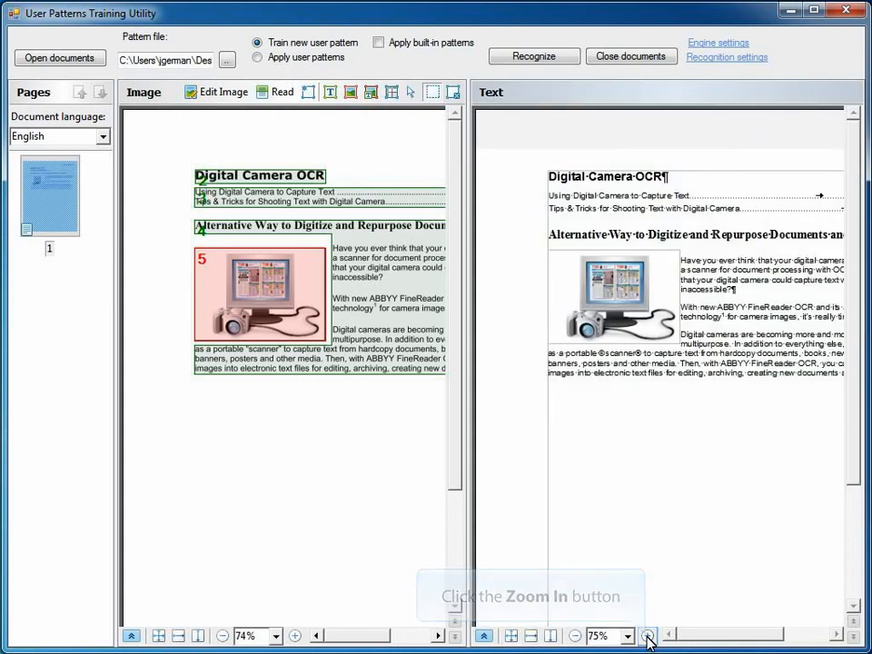
{"action": "left_click", "coordinate": [648, 637]}
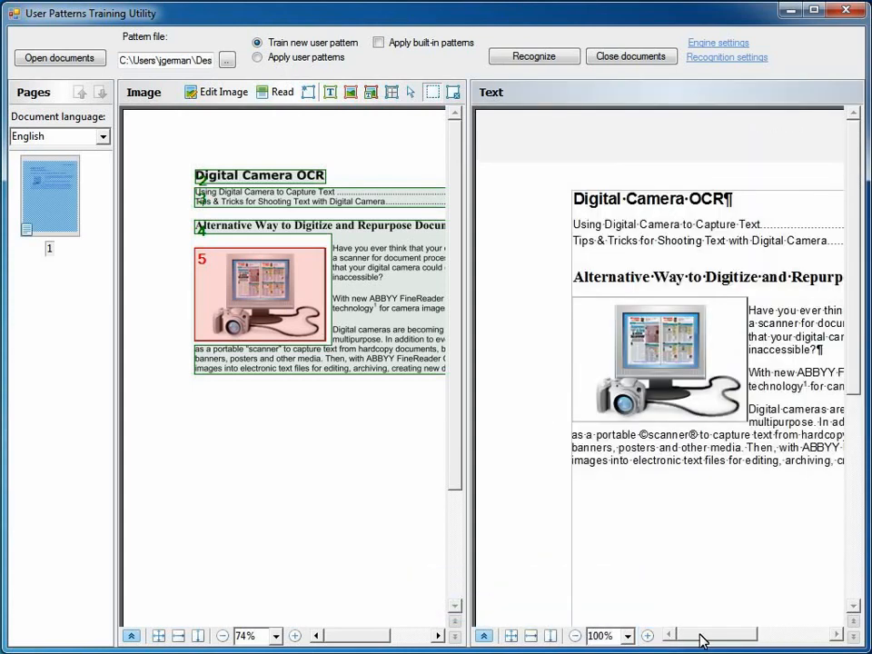
{"action": "left_click_drag", "start_coordinate": [702, 641], "coordinate": [719, 635]}
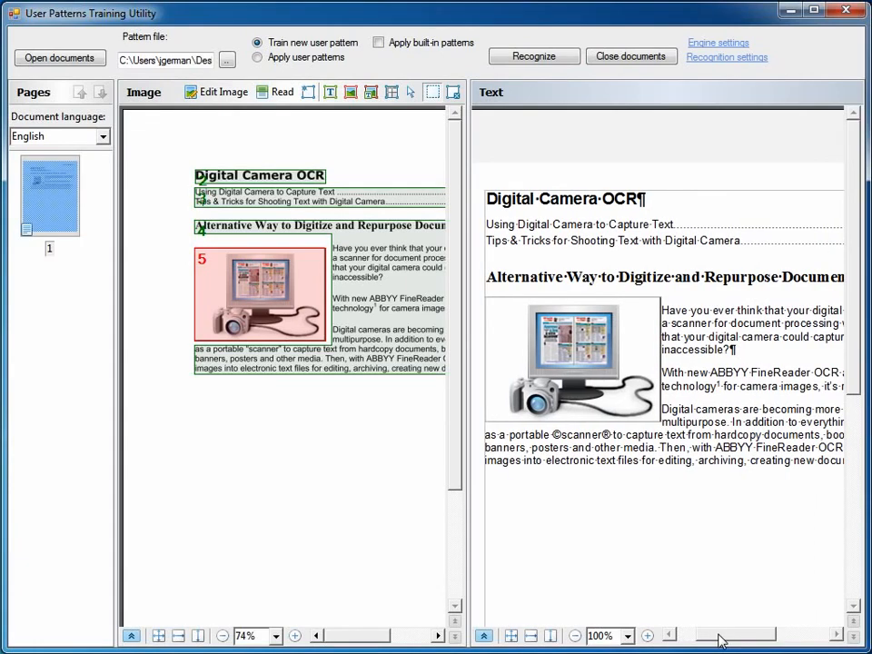
{"action": "left_click", "coordinate": [511, 436]}
{"action": "left_click_drag", "start_coordinate": [511, 436], "coordinate": [661, 437]}
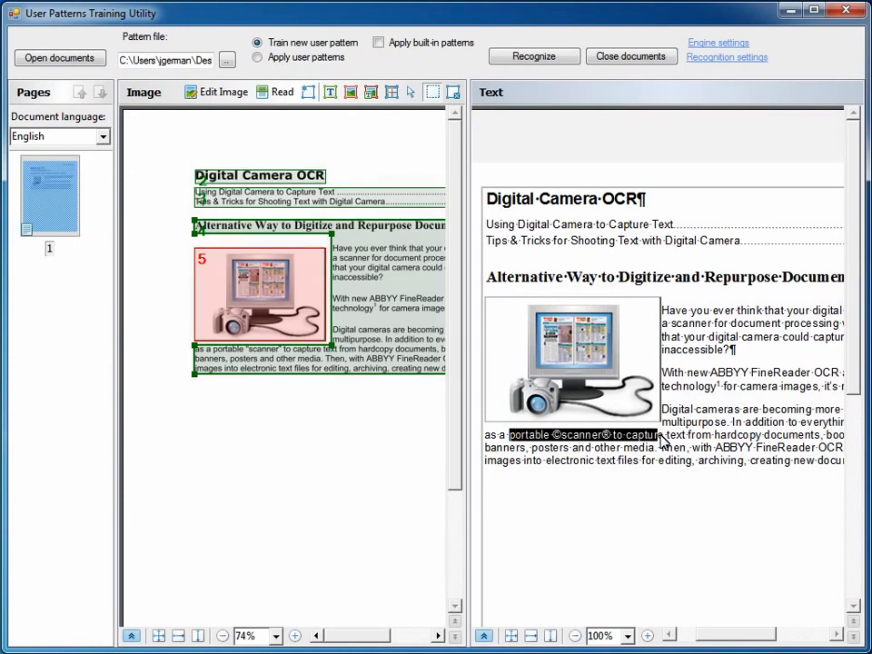